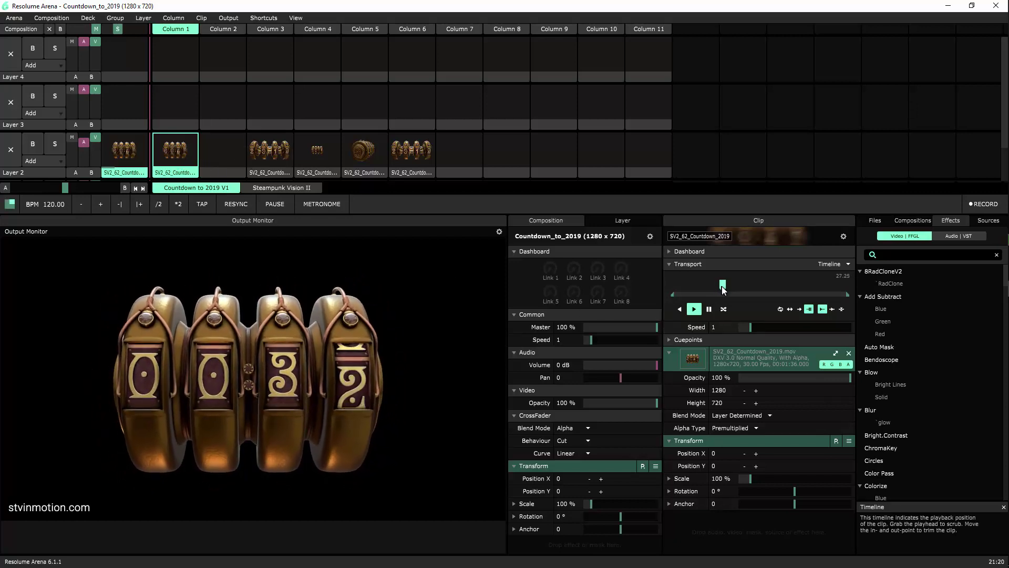
# Step: Set the countdown clip to Loop and scrub to its end to confirm it reaches 2019
pyautogui.moveTo(723, 288); pyautogui.dragTo(777, 292)
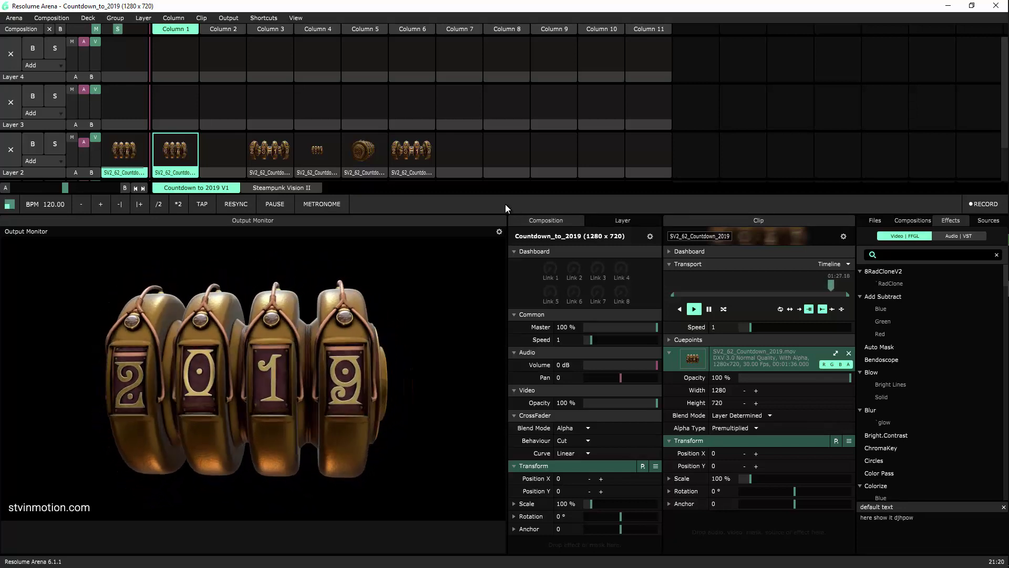
pyautogui.click(842, 292)
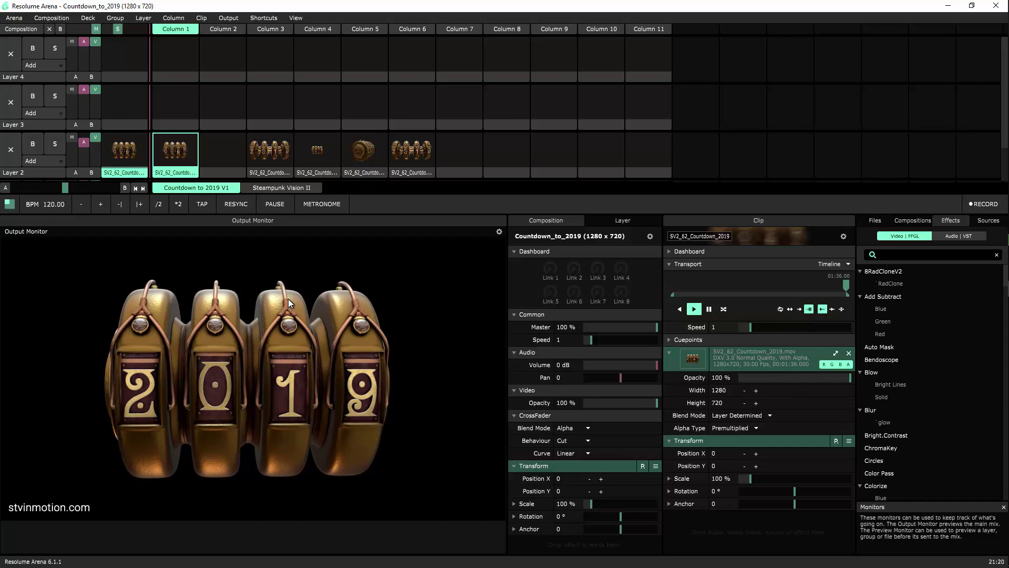
pyautogui.click(781, 308)
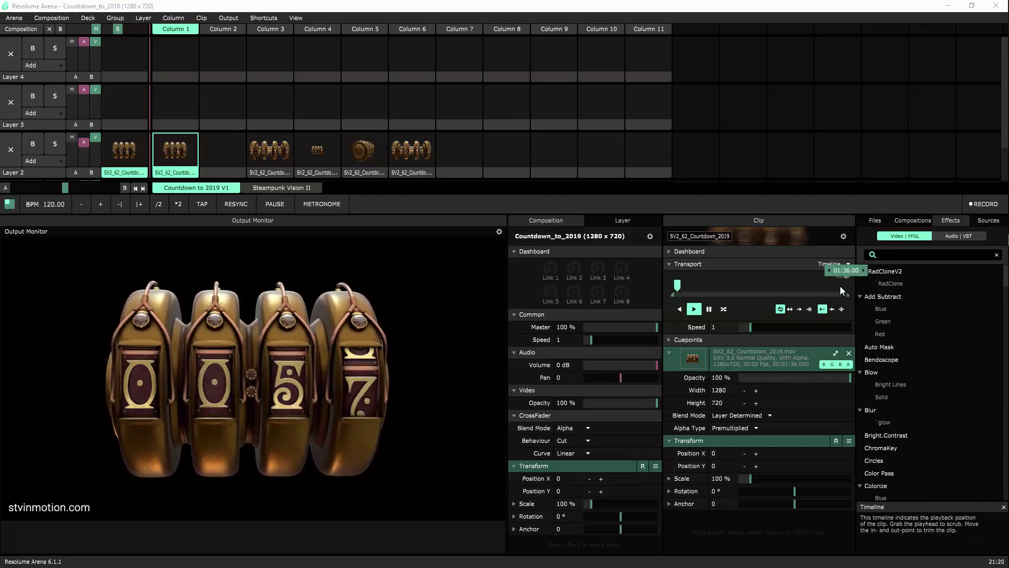
pyautogui.moveTo(678, 288); pyautogui.dragTo(839, 292)
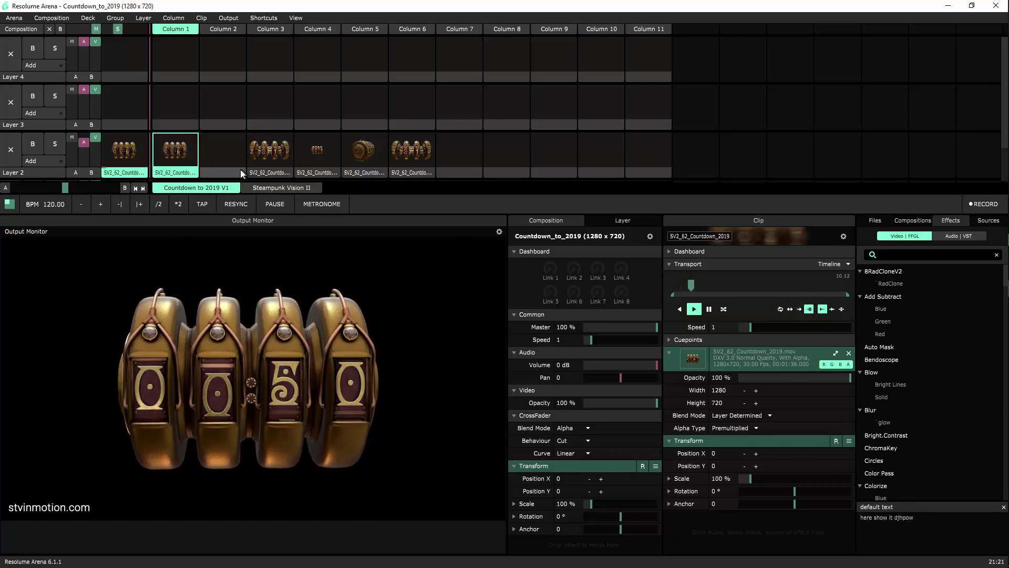
# Step: Launch the Layer 2 countdown variations in Columns 3, 4, 5 and 6 in turn
pyautogui.click(267, 156)
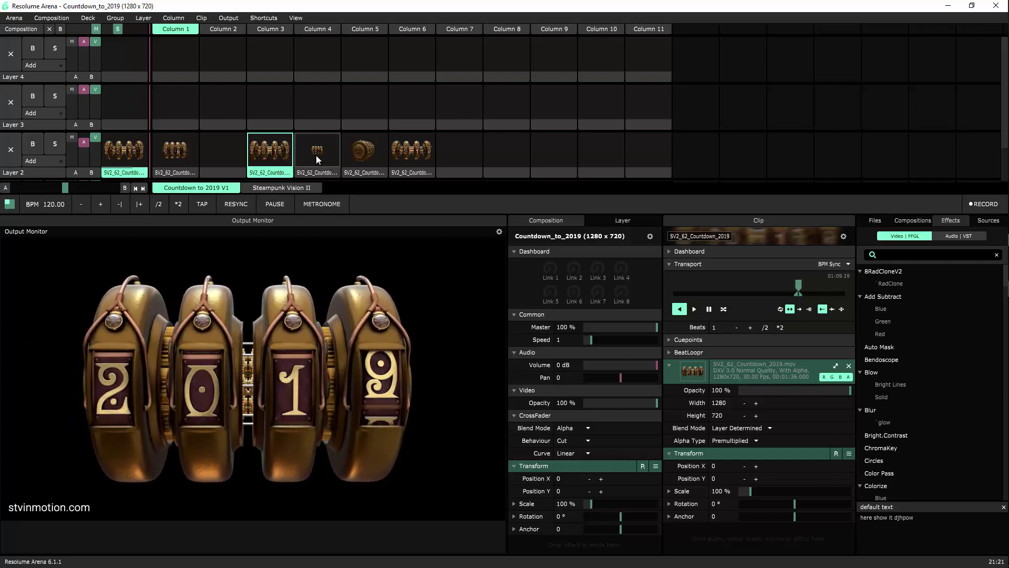
pyautogui.click(311, 159)
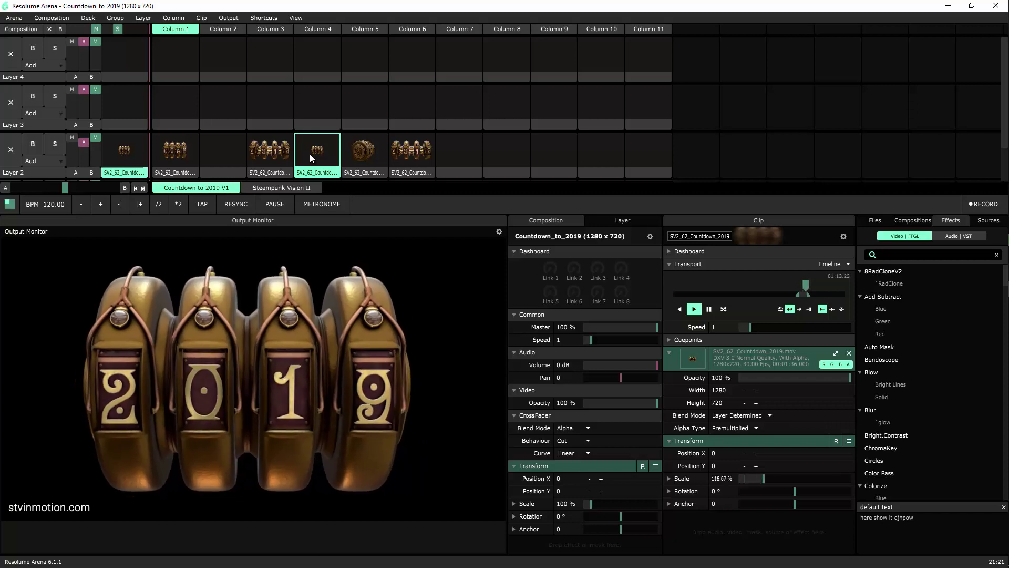
pyautogui.click(363, 150)
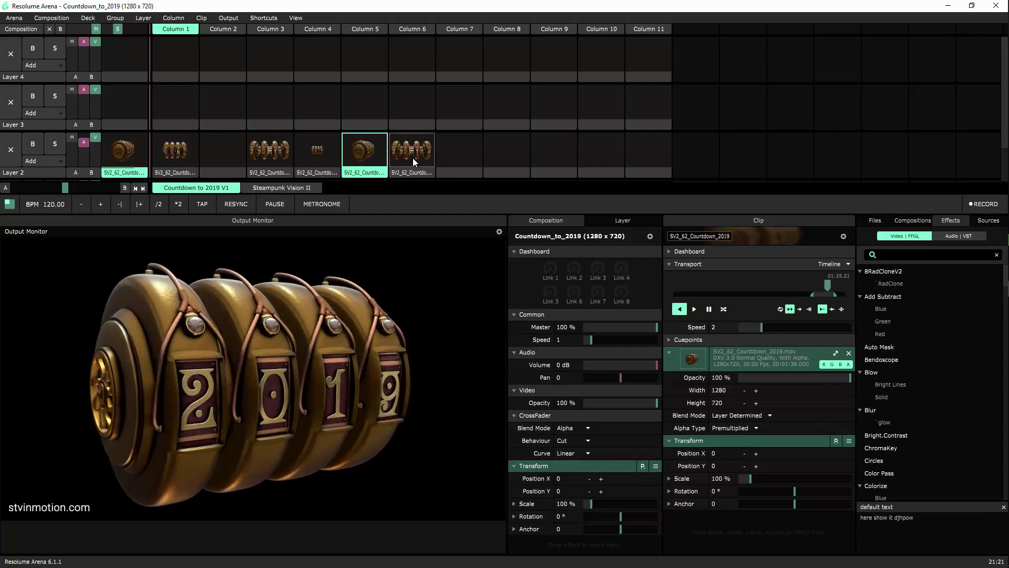
pyautogui.click(412, 157)
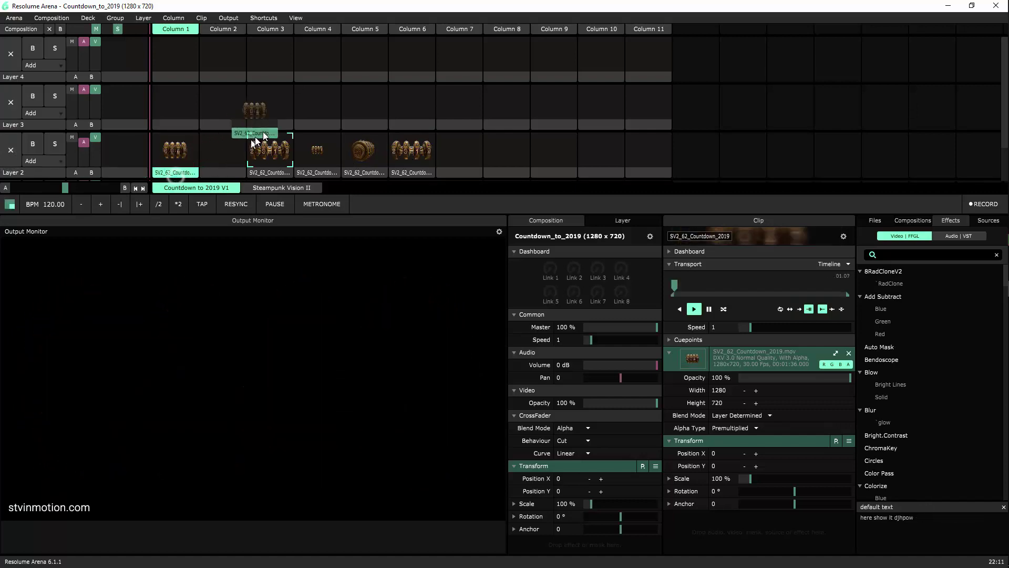
# Step: Copy the countdown clip to Layer 3 Column 3 and make it bounce in BPM Sync at 2 beats
pyautogui.moveTo(270, 133); pyautogui.dragTo(272, 121)
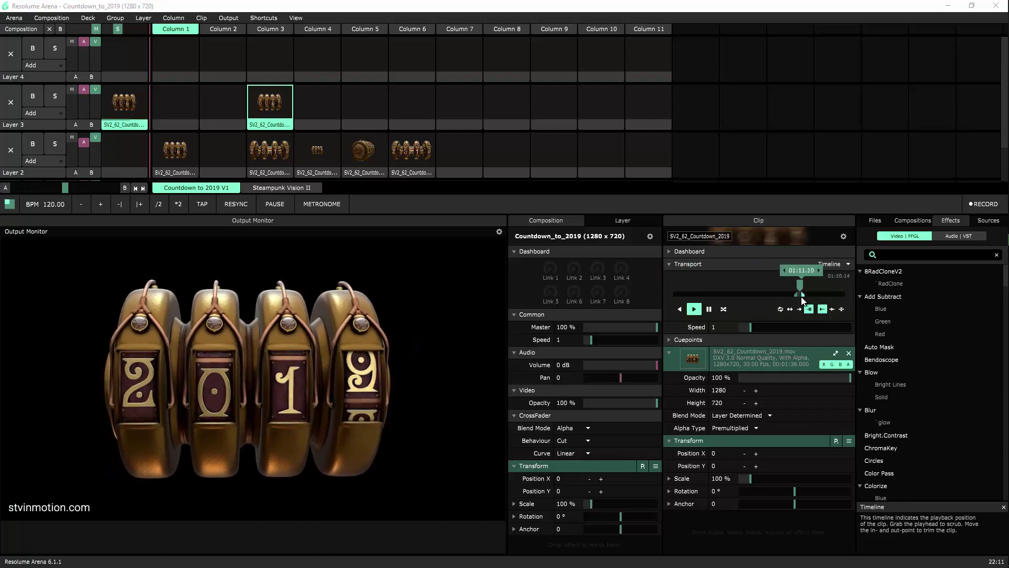
pyautogui.click(790, 309)
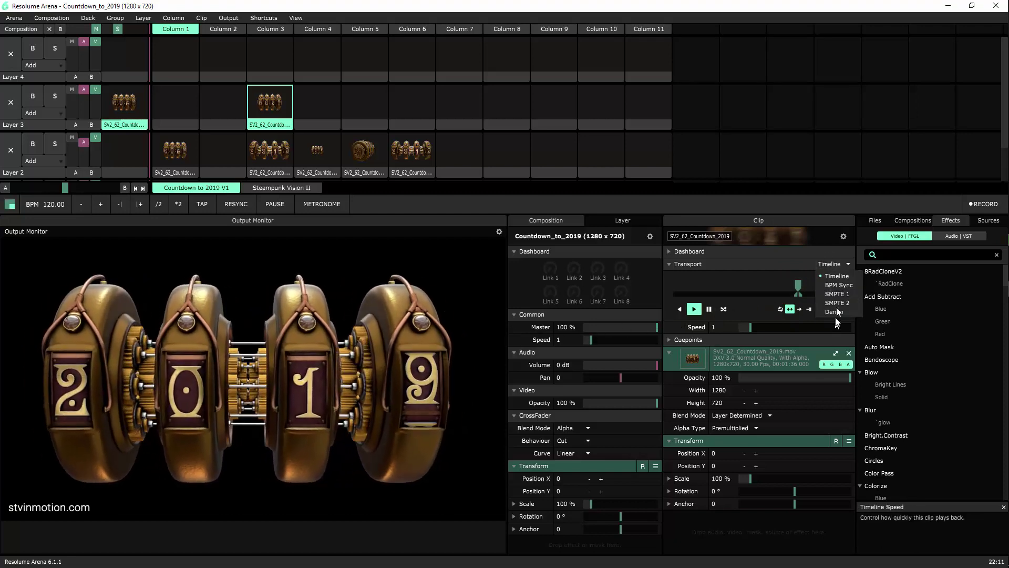
pyautogui.click(838, 285)
pyautogui.click(766, 328)
pyautogui.click(766, 328)
pyautogui.click(766, 327)
pyautogui.click(766, 327)
pyautogui.click(766, 327)
pyautogui.click(765, 328)
pyautogui.click(766, 327)
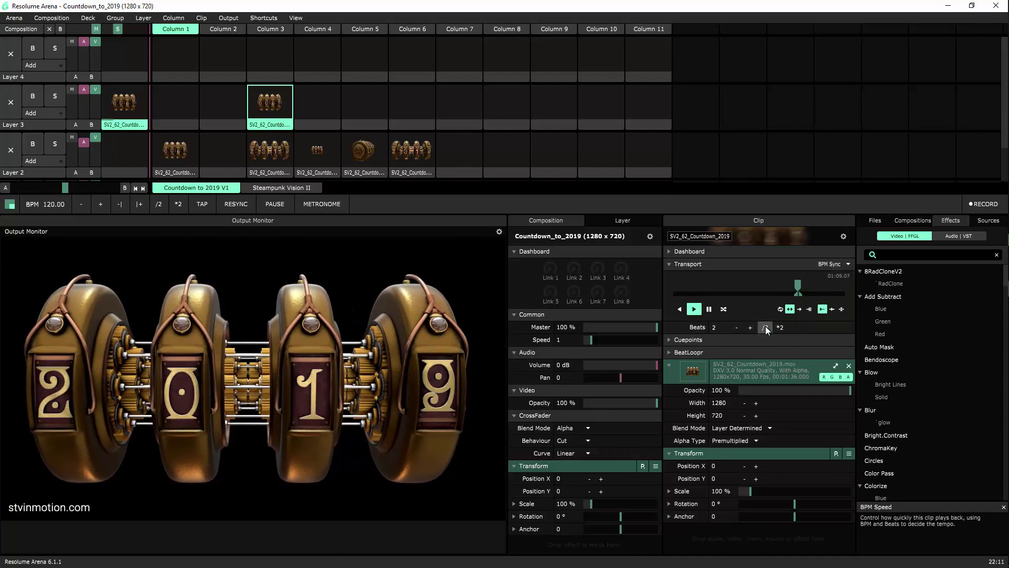
pyautogui.click(765, 327)
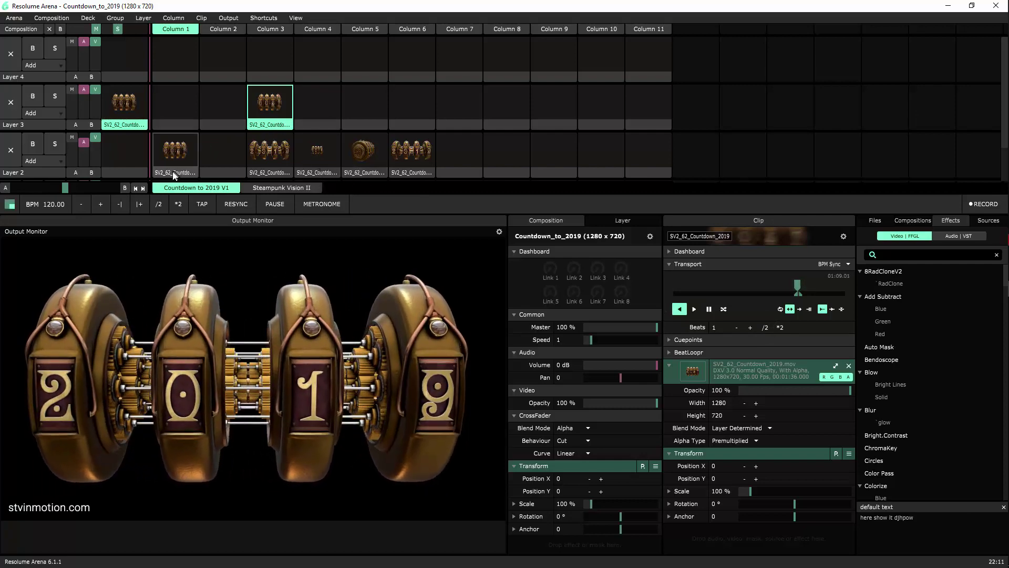
# Step: Copy the Column 1 countdown clip into Layer 3 Column 4 and set it bouncing, playing forward
pyautogui.moveTo(173, 171); pyautogui.dragTo(316, 106)
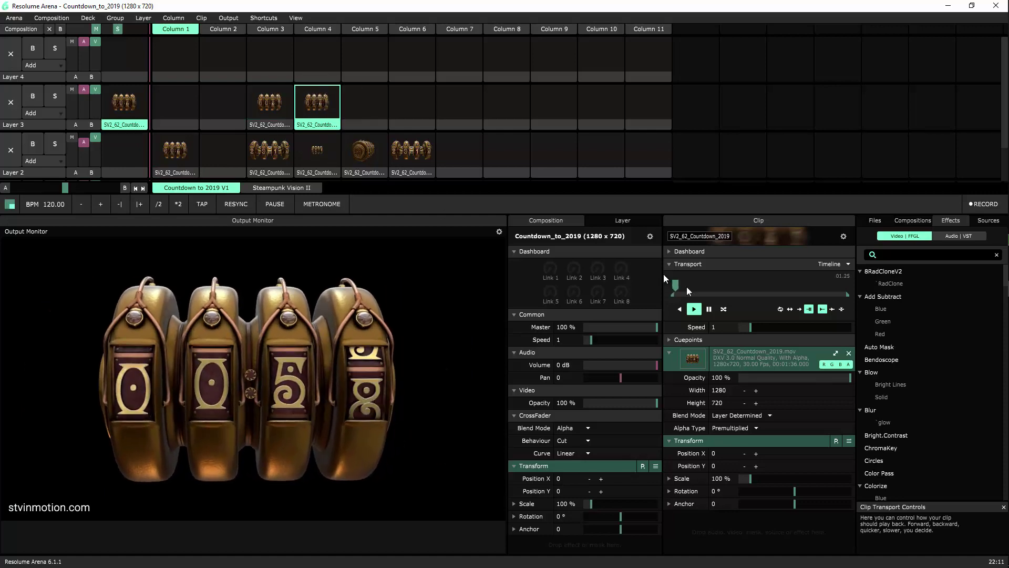
pyautogui.moveTo(676, 284); pyautogui.dragTo(803, 292)
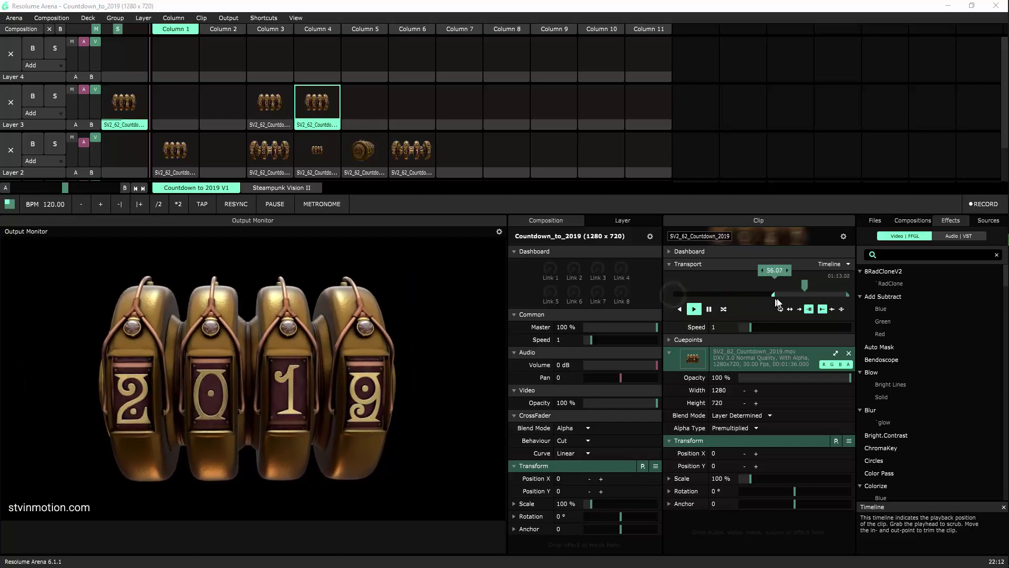
pyautogui.moveTo(807, 302); pyautogui.dragTo(807, 301)
pyautogui.click(792, 310)
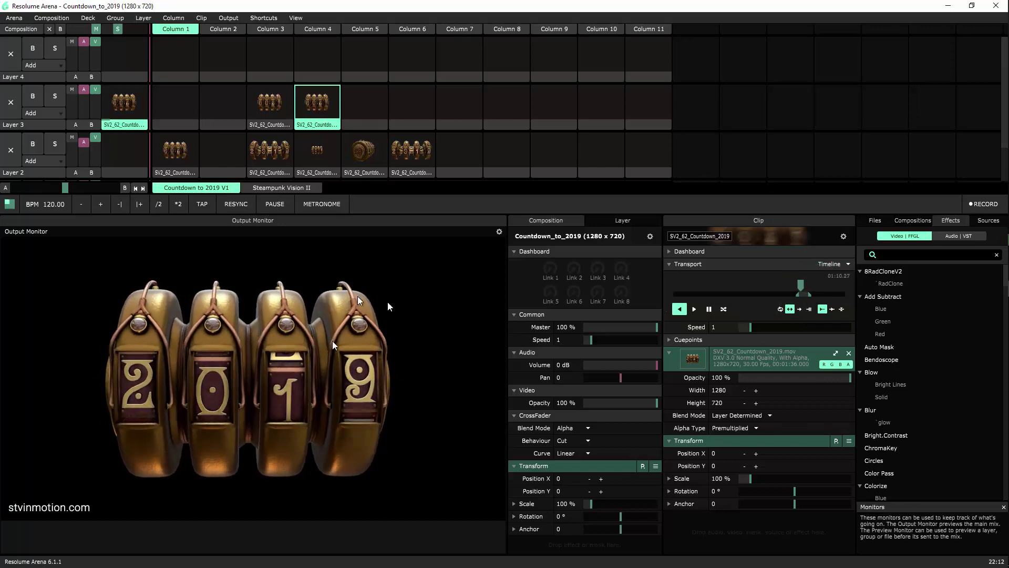
pyautogui.click(694, 309)
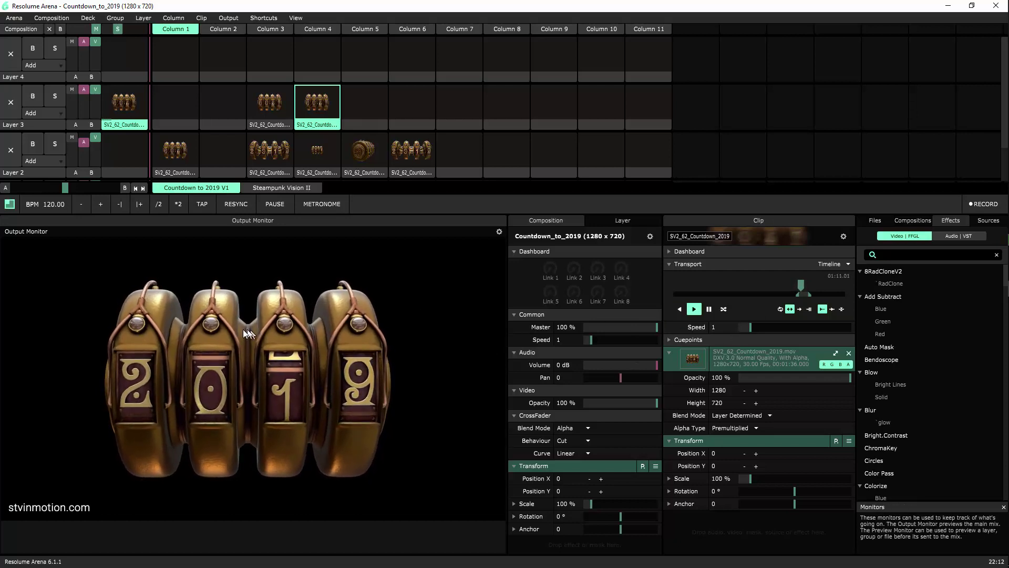
pyautogui.click(667, 478)
# Step: Sync the clip's Transform Scale to the BPM and lower its upper limit to 106.56
pyautogui.rightClick(671, 492)
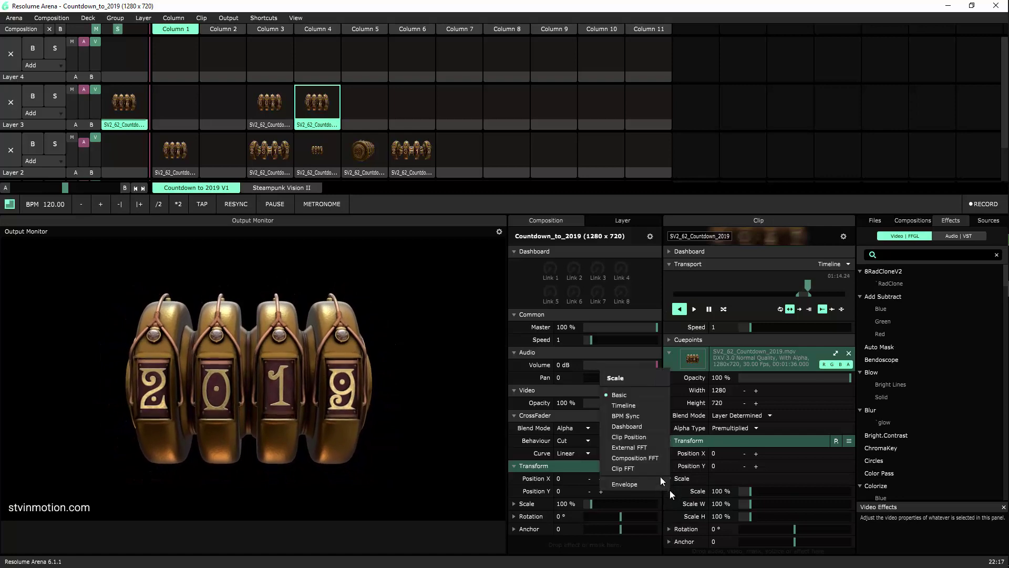
pyautogui.click(625, 415)
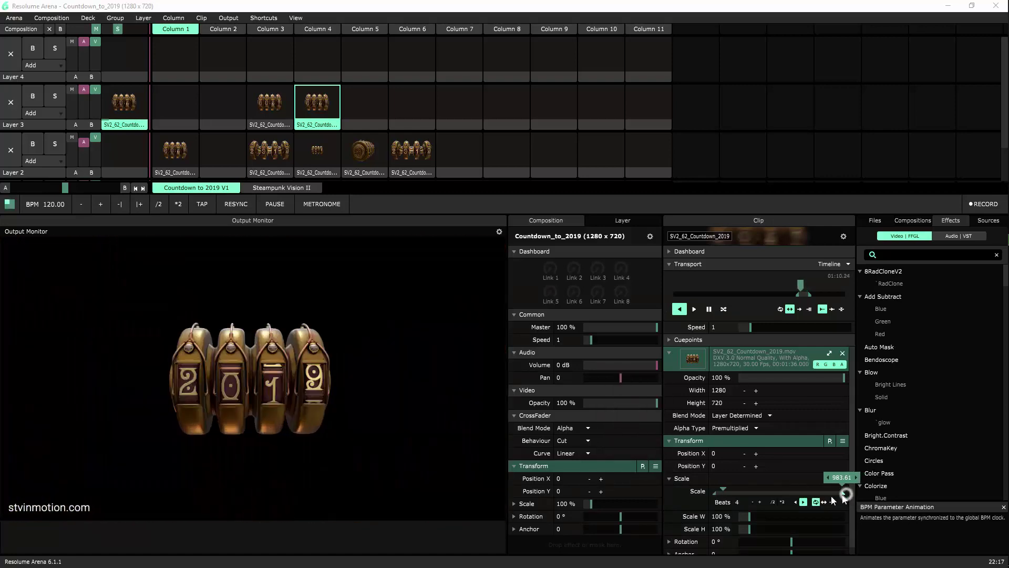
pyautogui.moveTo(839, 499); pyautogui.dragTo(730, 503)
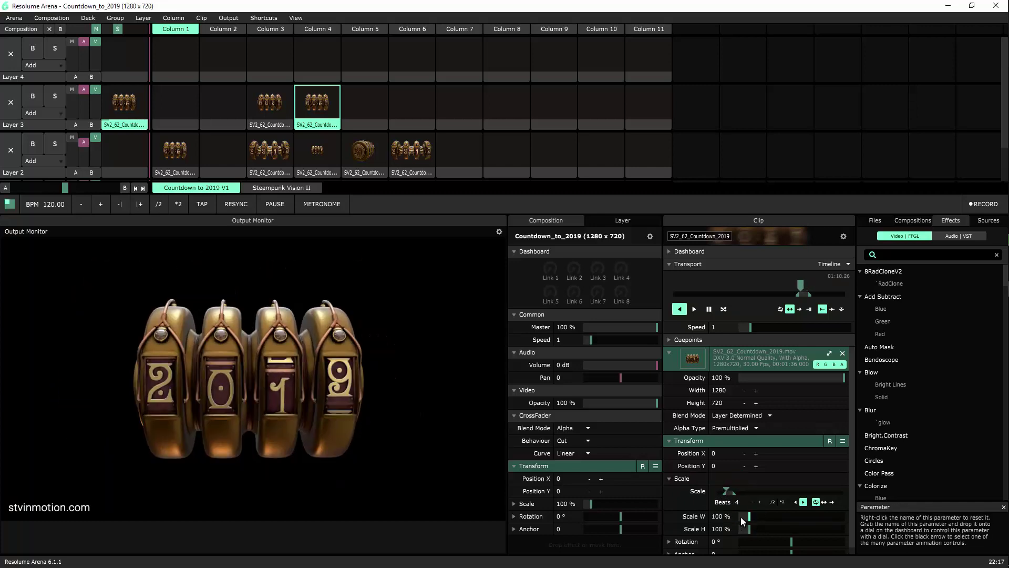
pyautogui.click(669, 492)
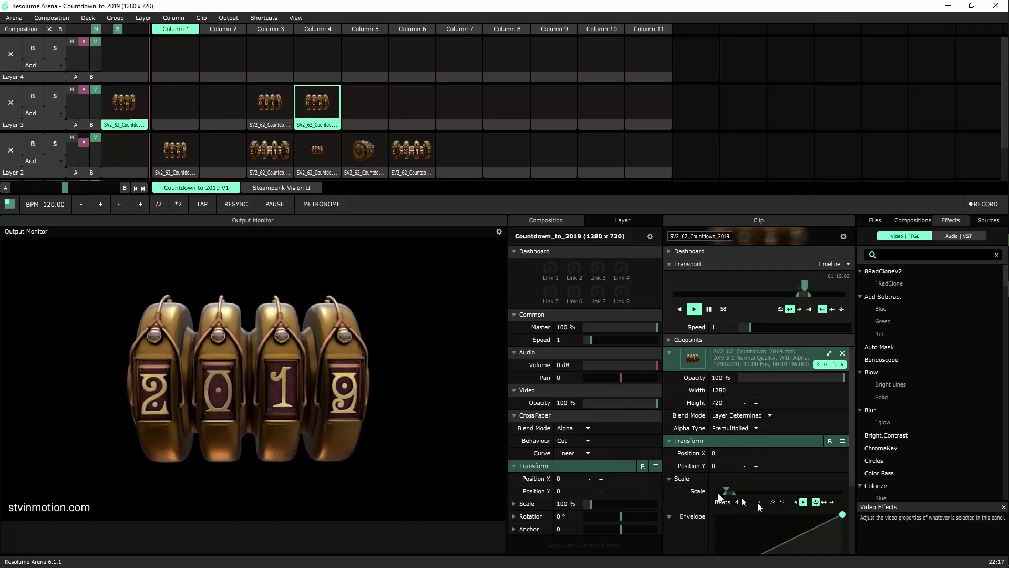
# Step: Give the scale envelope keyframes Elastic Out and Quadratic In/Out curve shapes
pyautogui.scroll(-2, 757, 505)
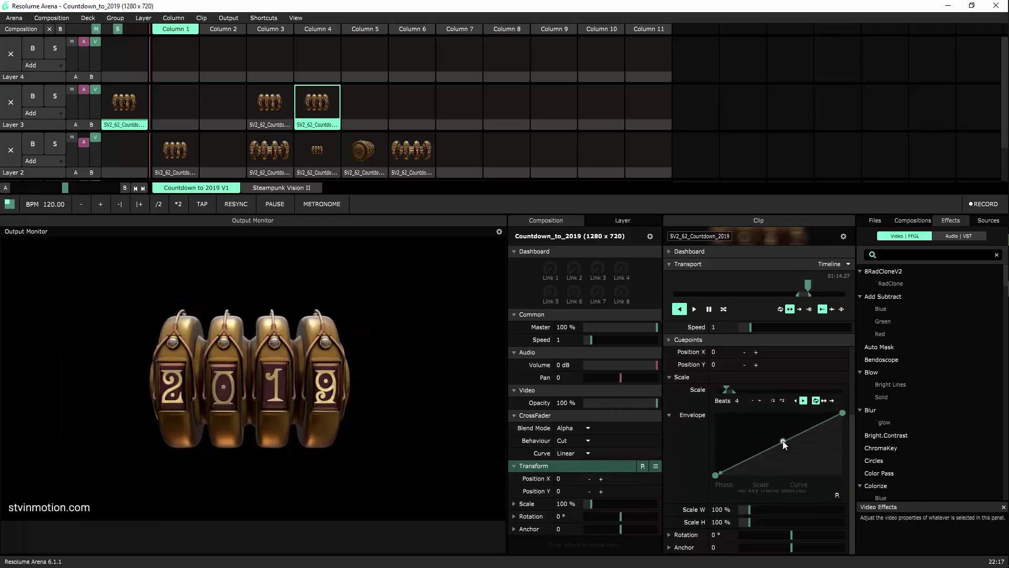
pyautogui.click(783, 441)
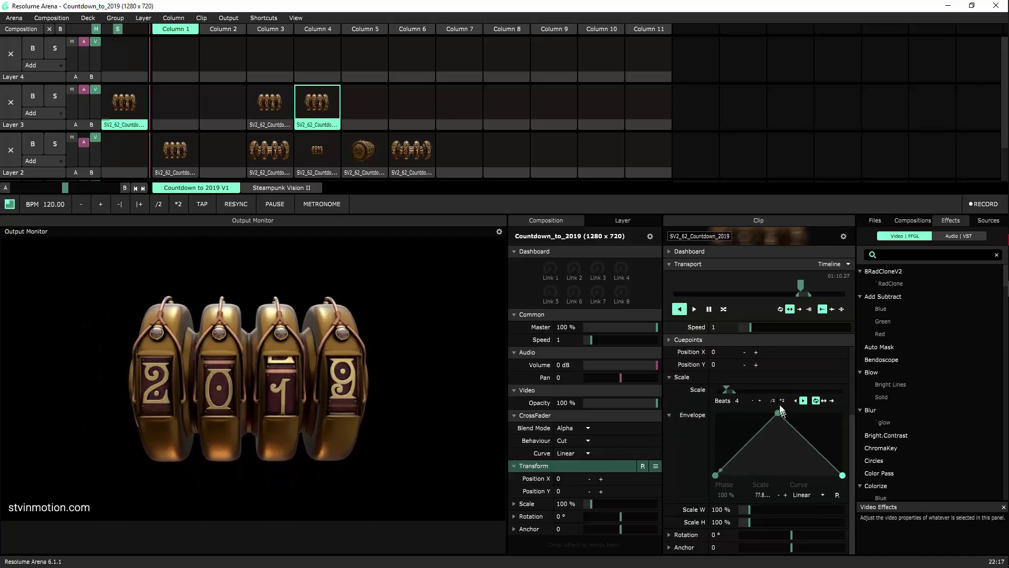
pyautogui.rightClick(778, 414)
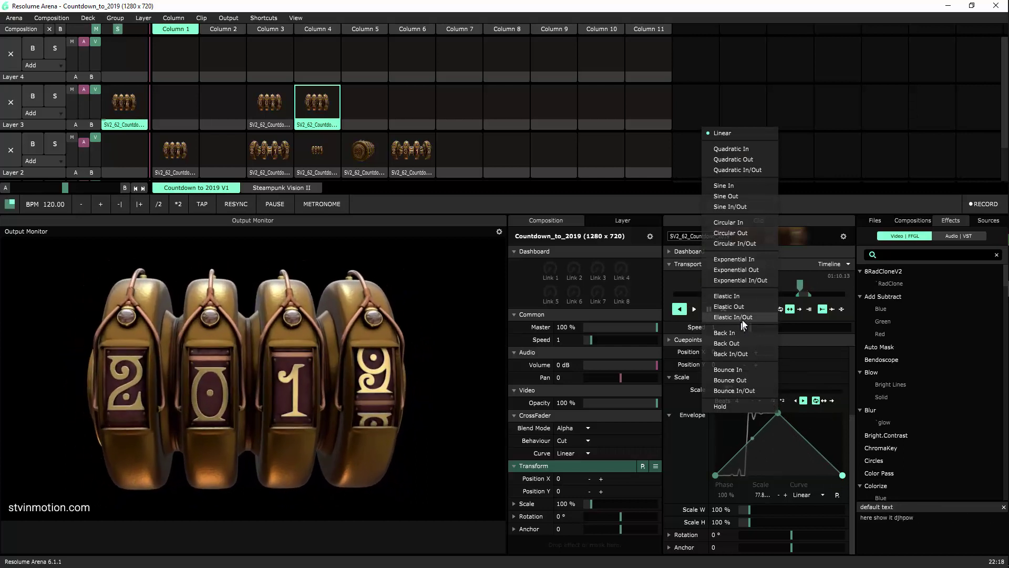
pyautogui.click(745, 307)
pyautogui.rightClick(843, 475)
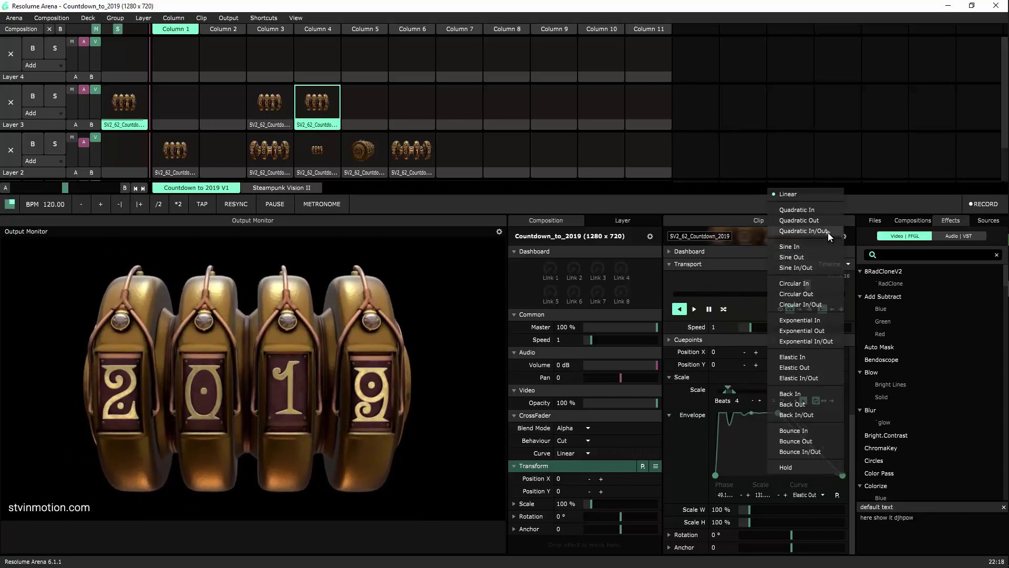
pyautogui.click(827, 233)
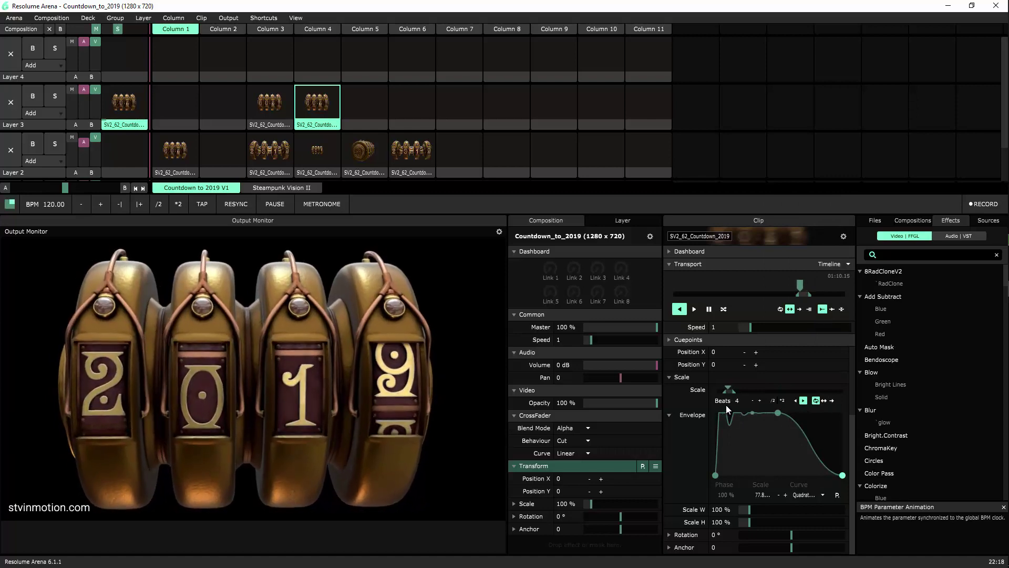
# Step: Set the scale envelope to 2 beats with the Kaboom! preset, then launch Layer 2 Column 5
pyautogui.click(772, 400)
pyautogui.click(838, 495)
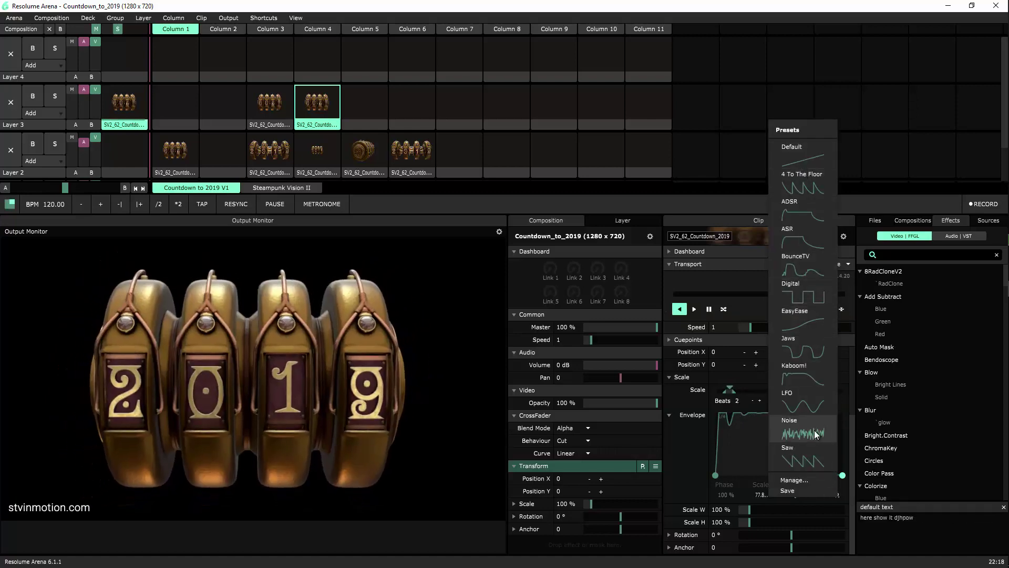
pyautogui.click(806, 376)
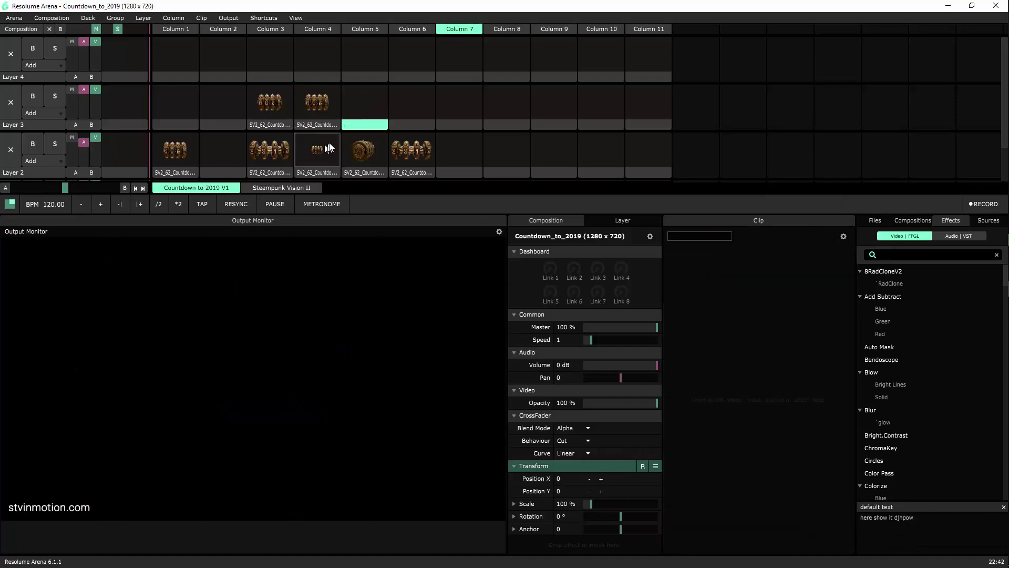
pyautogui.click(369, 151)
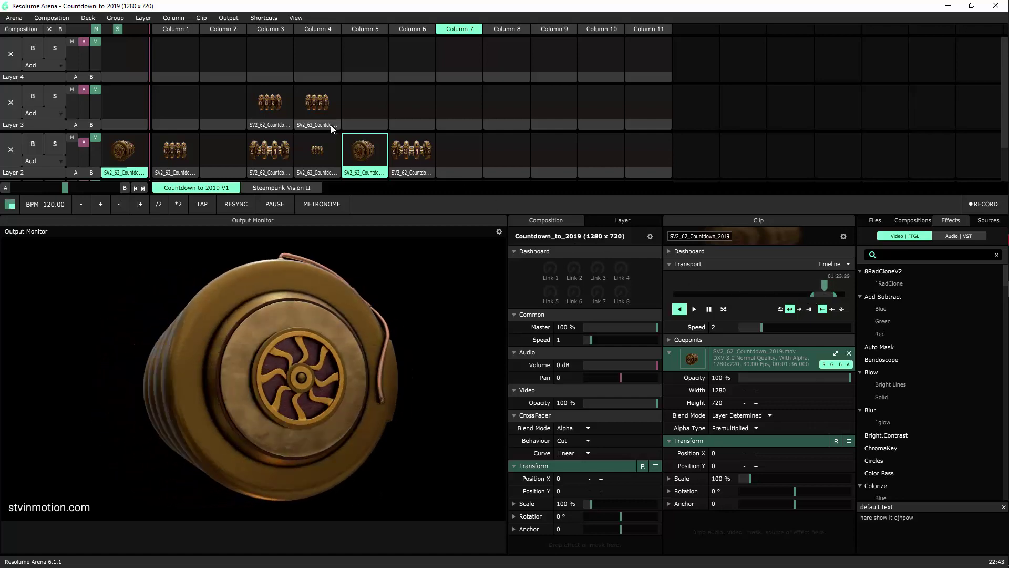
# Step: Launch the Layer 2 clips in Columns 7, 2 and 3 plus the BPM-synced Layer 3 Column 3 clip
pyautogui.click(393, 151)
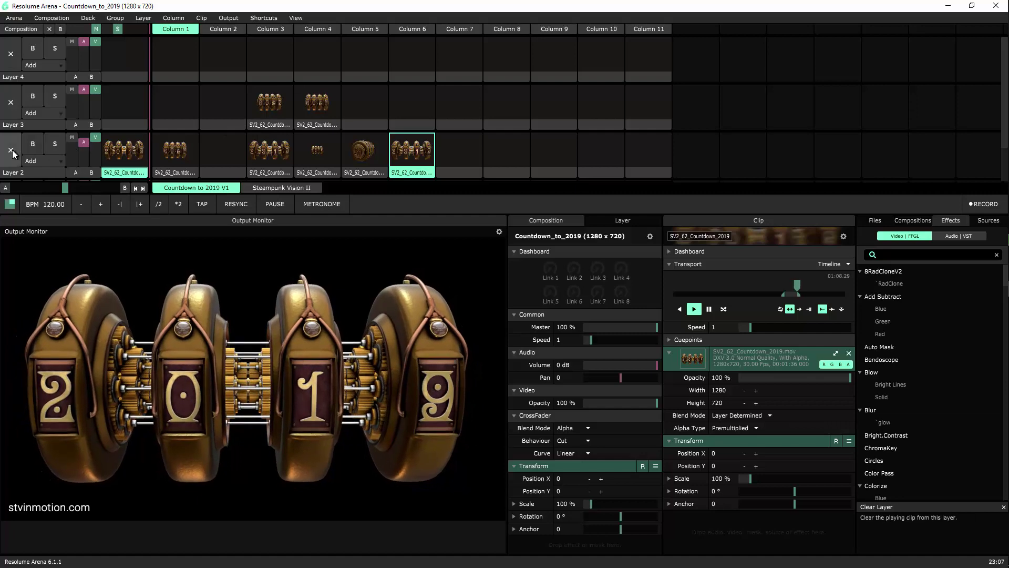
pyautogui.click(267, 118)
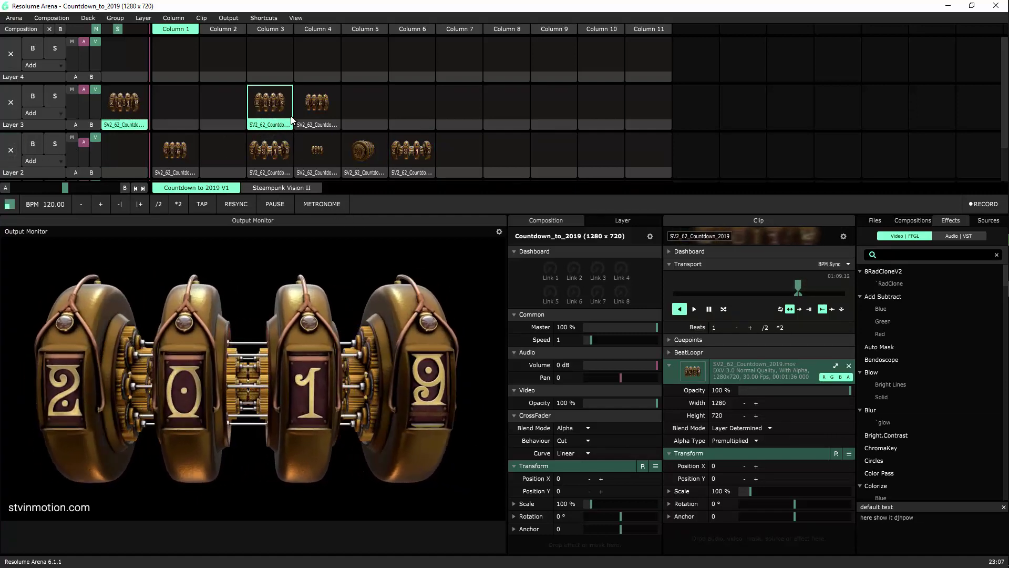
pyautogui.click(182, 150)
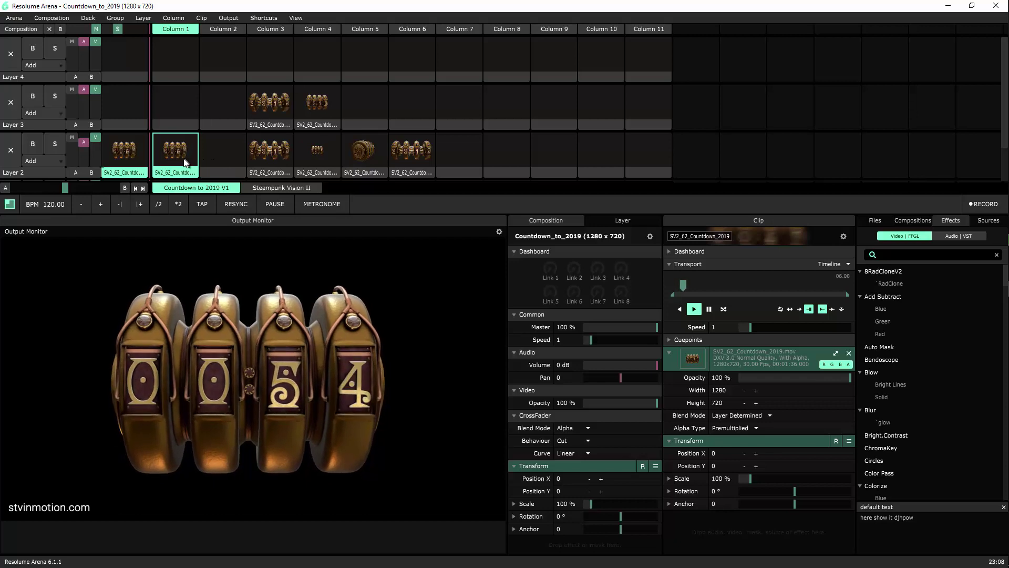
pyautogui.click(262, 154)
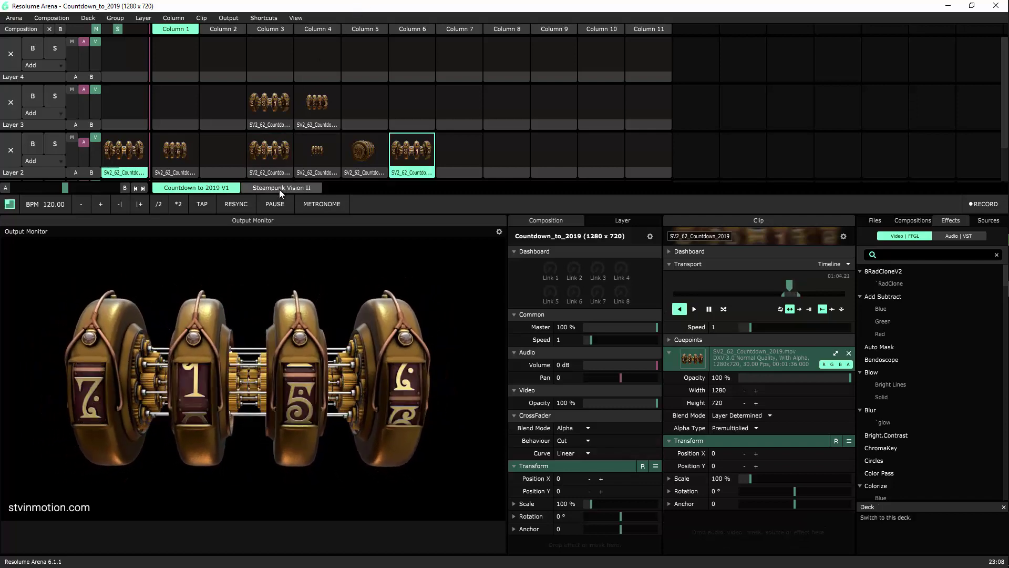
# Step: Switch to the Steampunk Vision II deck and trigger Columns 1 to 4 (smoke, torch, flywheel)
pyautogui.click(279, 190)
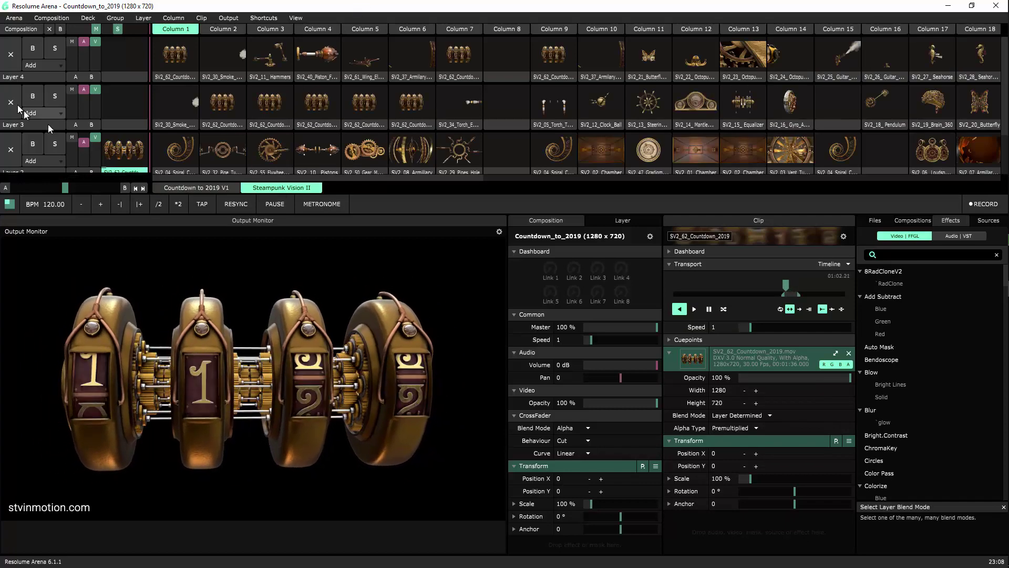
pyautogui.click(169, 30)
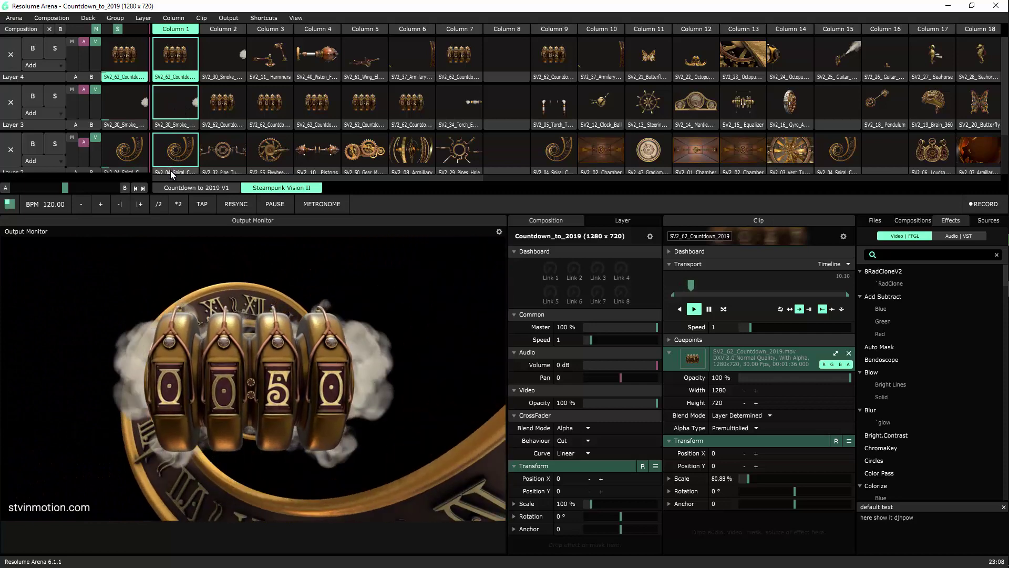
pyautogui.click(226, 29)
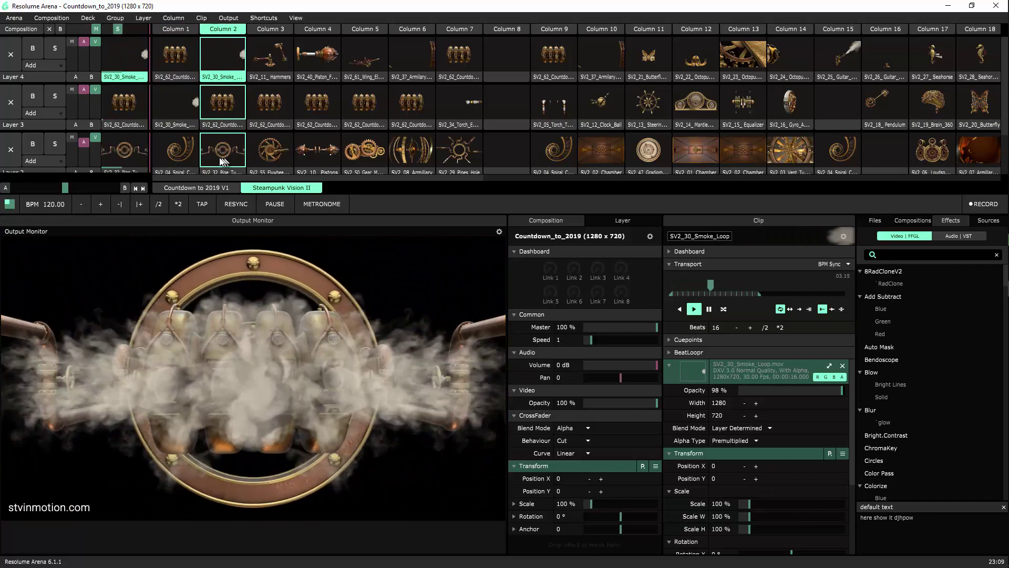
pyautogui.click(269, 29)
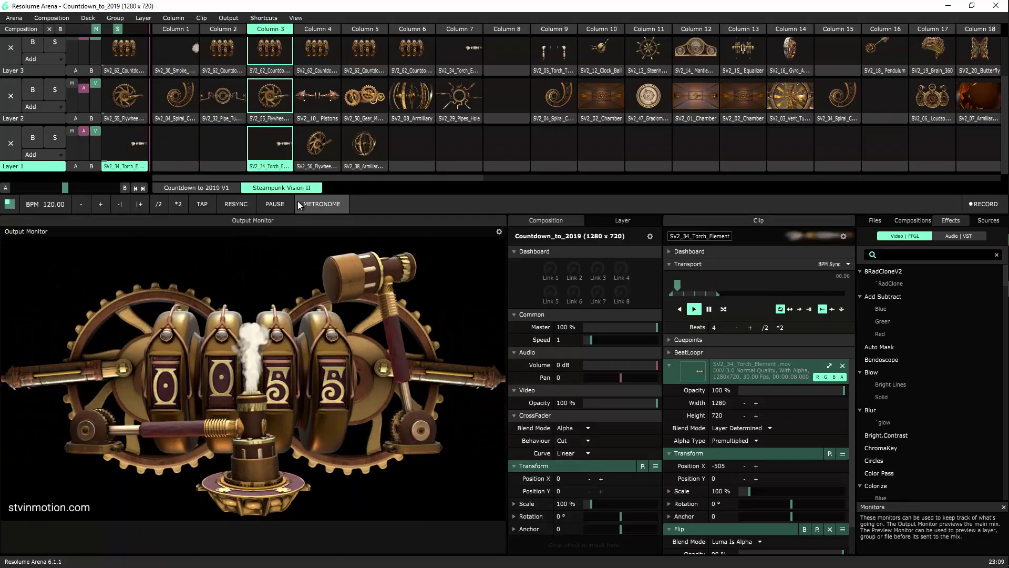
pyautogui.click(318, 30)
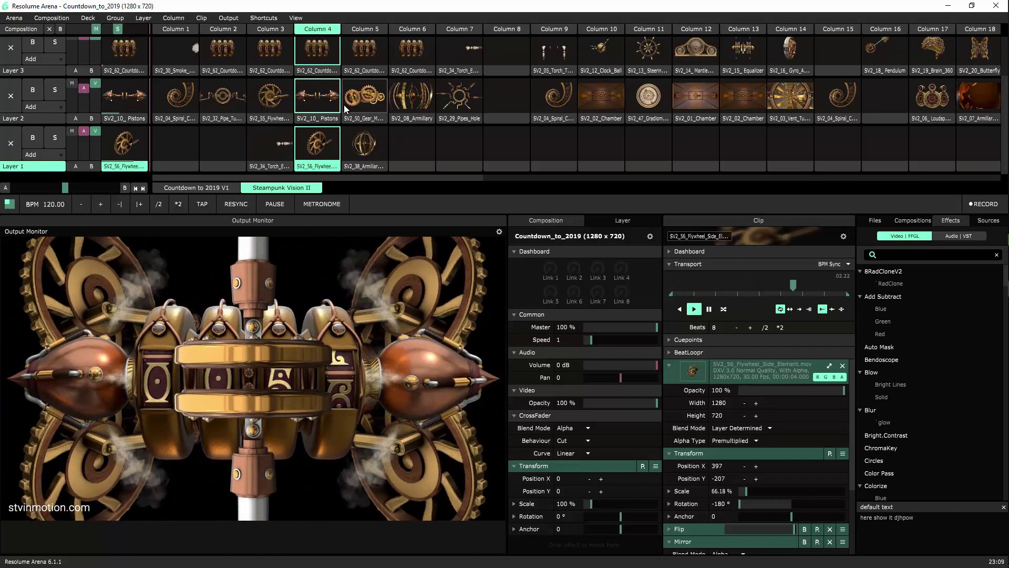
pyautogui.scroll(1, 344, 104)
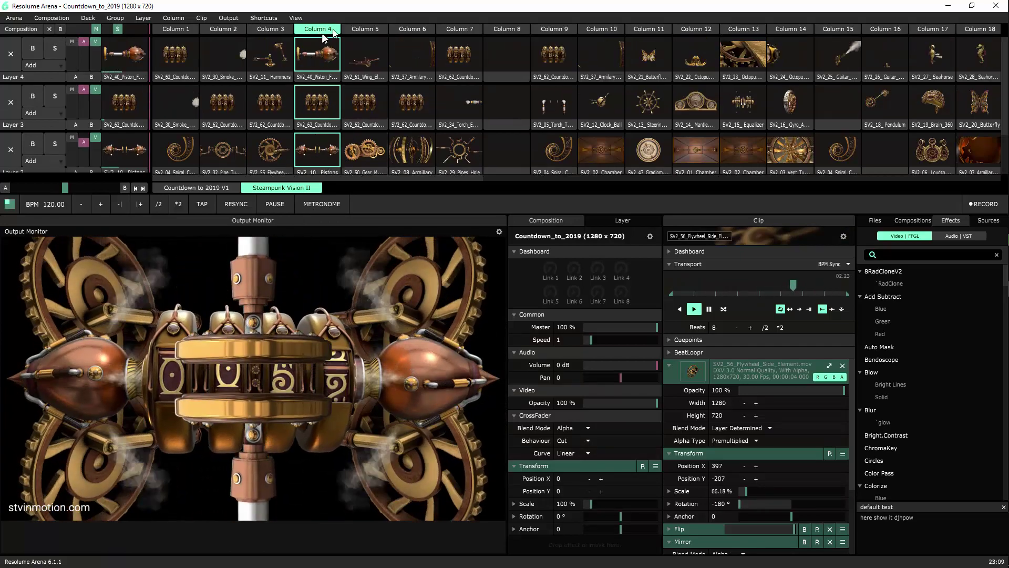
# Step: Trigger the Column 5 armillary, Column 6 rings and Column 7 pipes compositions, then return to Countdown to 2019 V1
pyautogui.click(368, 29)
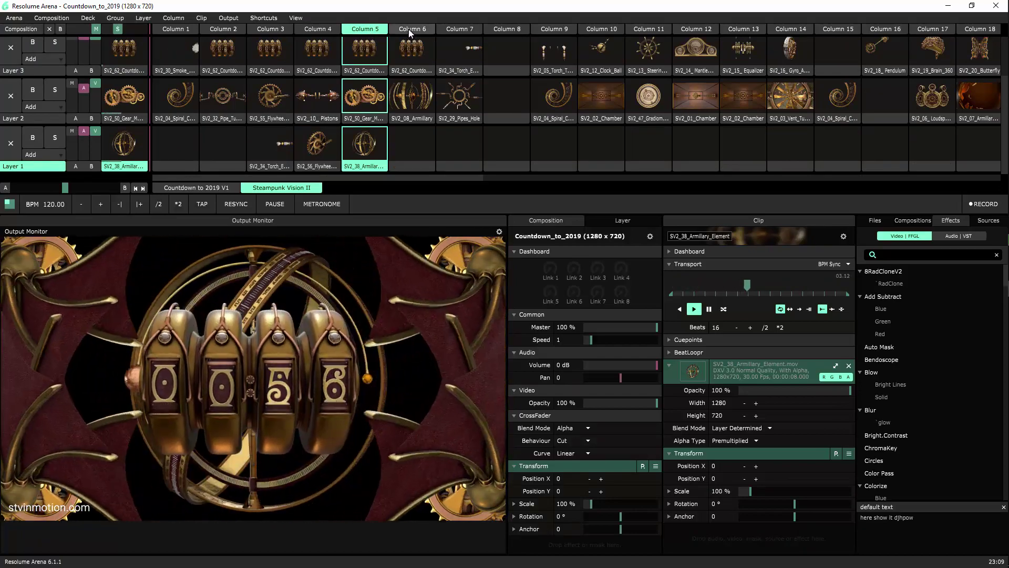
pyautogui.click(408, 29)
pyautogui.scroll(1, 407, 100)
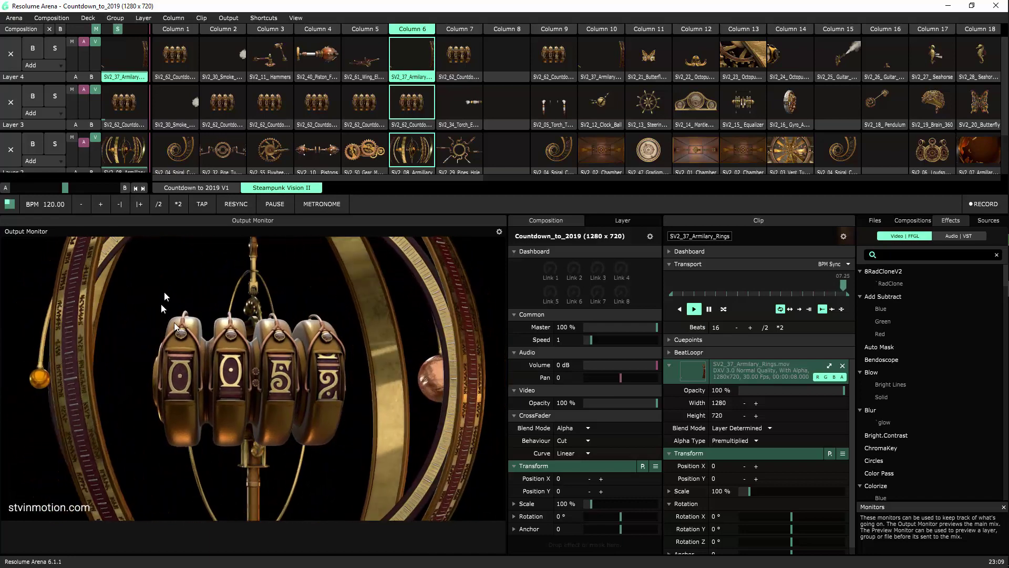
pyautogui.click(464, 25)
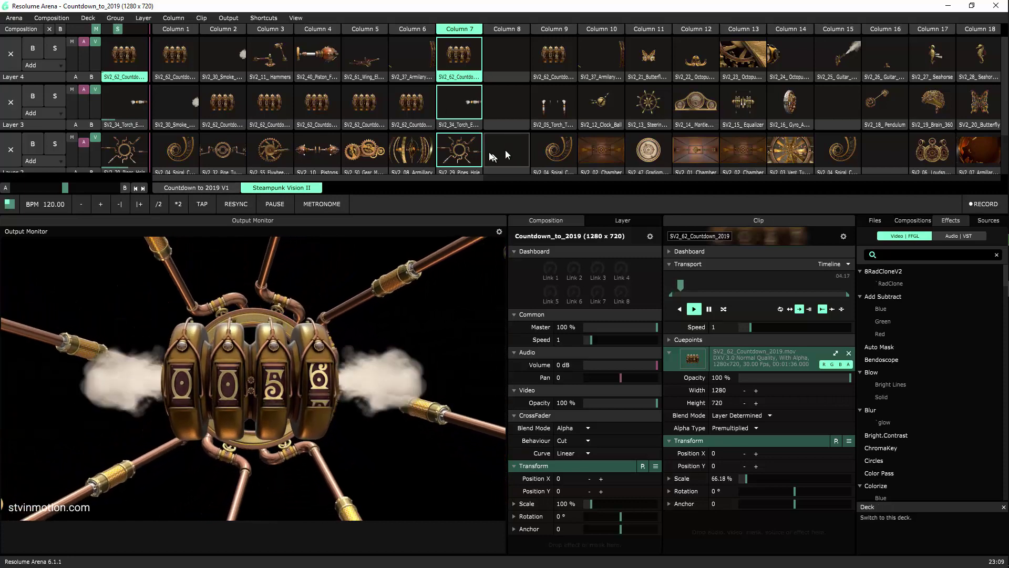
pyautogui.click(197, 187)
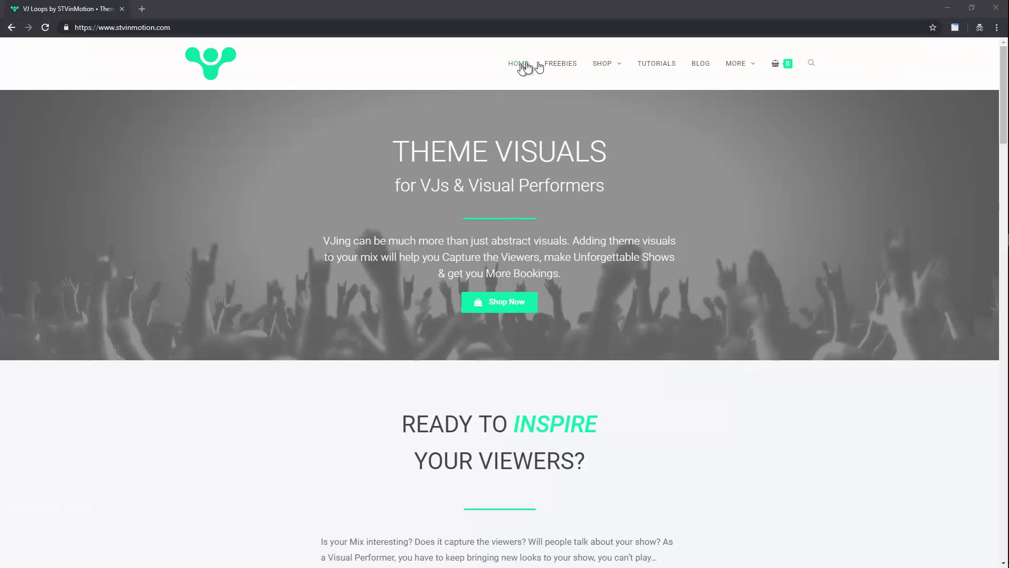
# Step: Open the FREEBIES page and scroll through the free loops list and back to the top
pyautogui.click(563, 67)
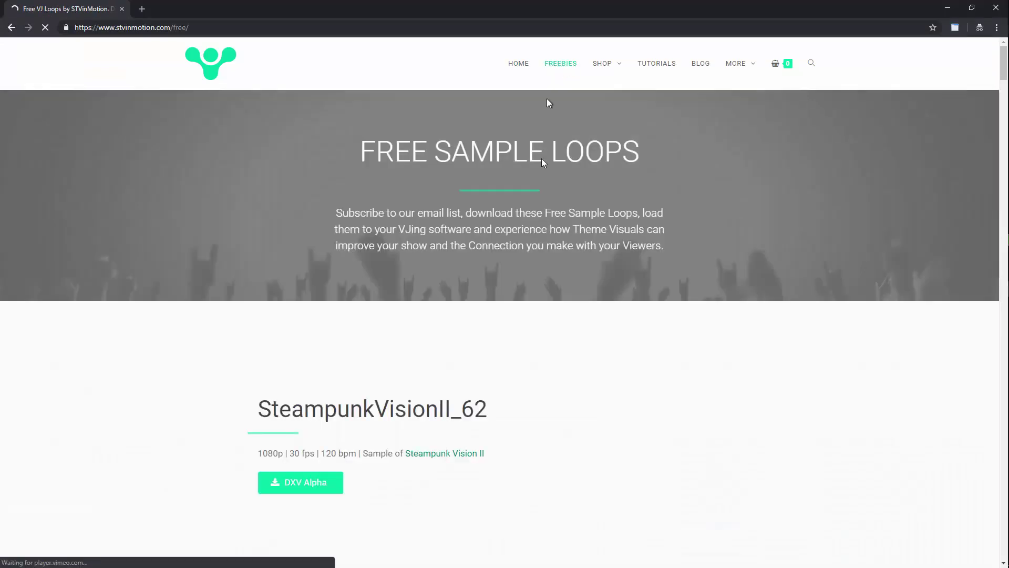
pyautogui.scroll(-1, 583, 336)
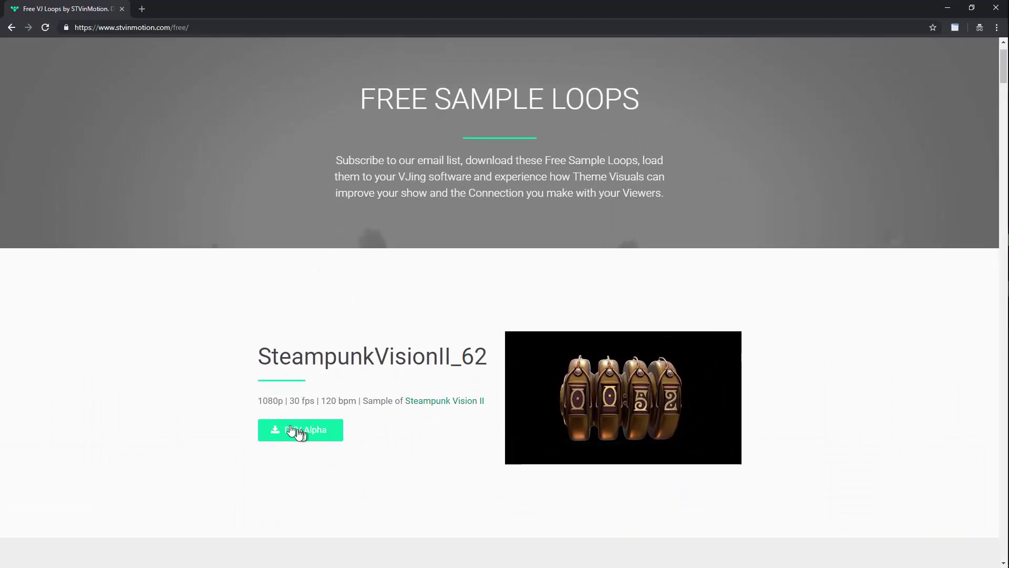
pyautogui.scroll(-4, 408, 432)
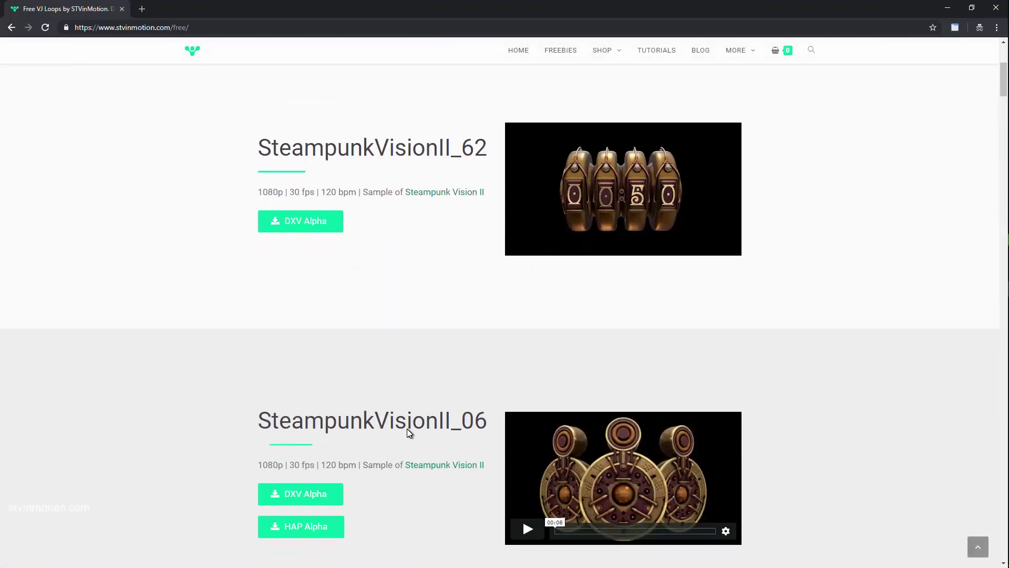
pyautogui.scroll(-20, 408, 432)
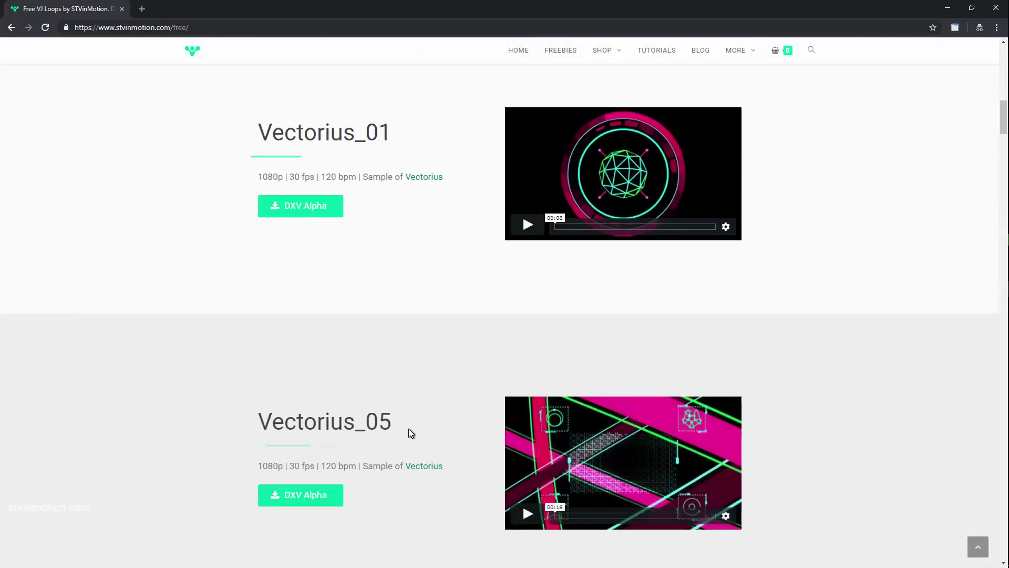
pyautogui.scroll(-20, 409, 429)
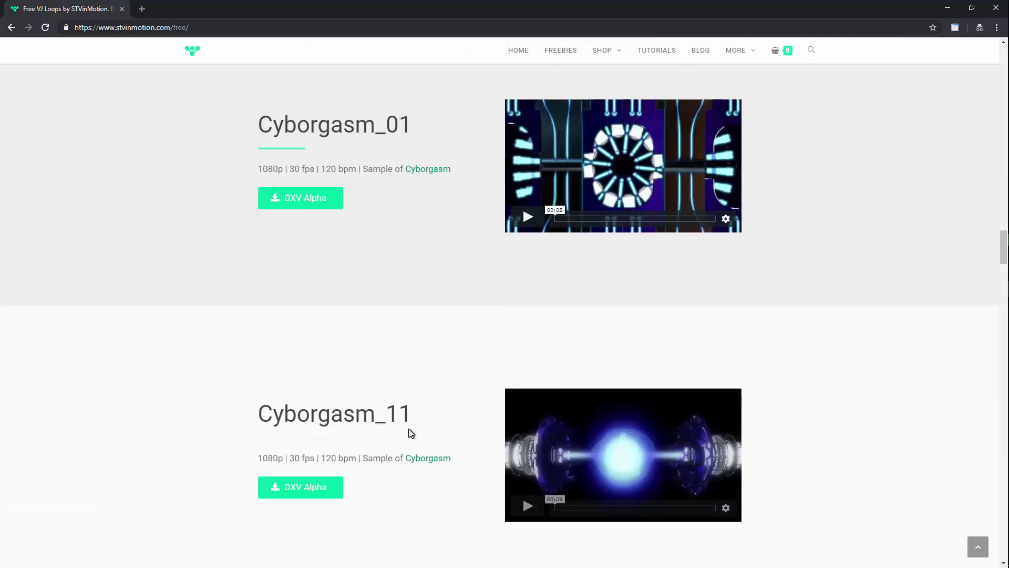
pyautogui.scroll(20, 409, 428)
pyautogui.scroll(20, 409, 421)
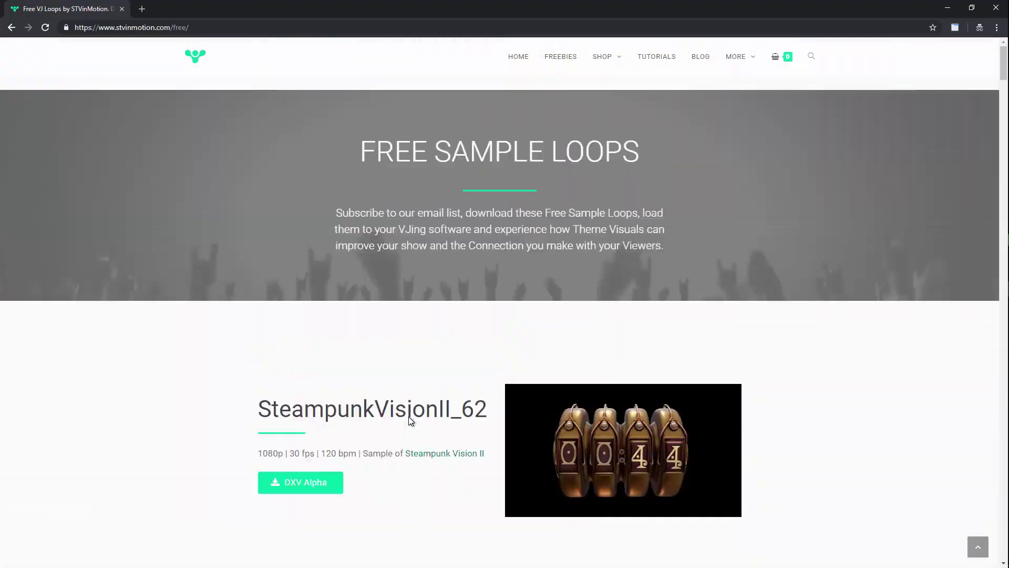